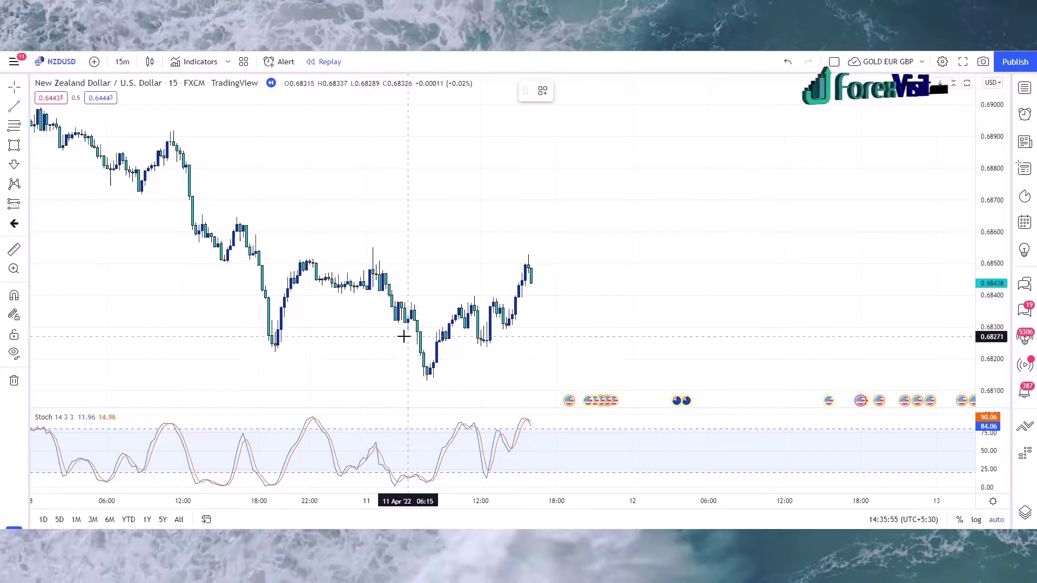
# - Fix the rising trendline's end at the later high of the recent NZDUSD upswing
pyautogui.click(543, 250)
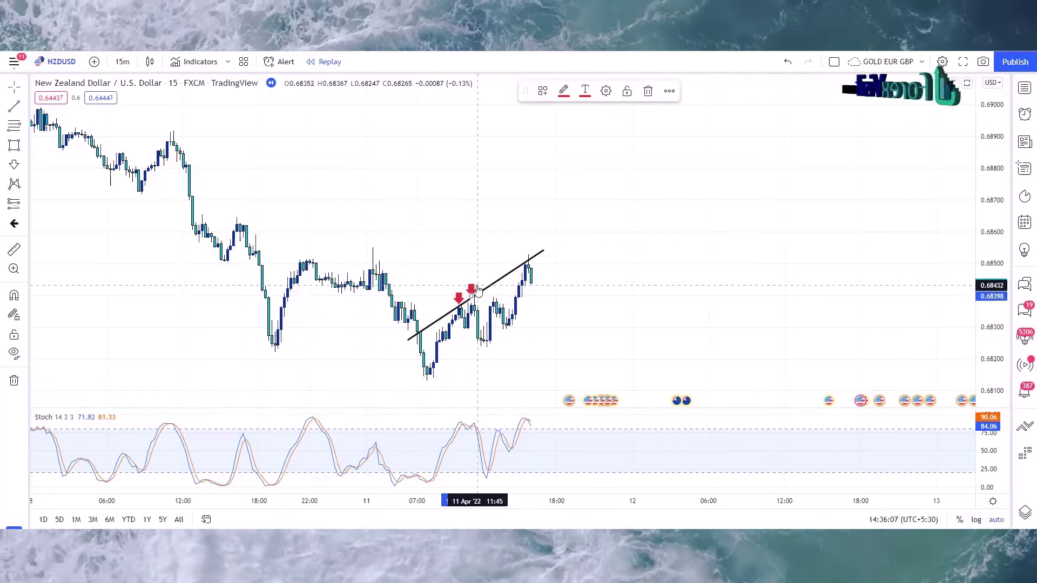
# - Deselect the arrow marker, then capture a chart region and sketch a red line on it
pyautogui.press('Escape')
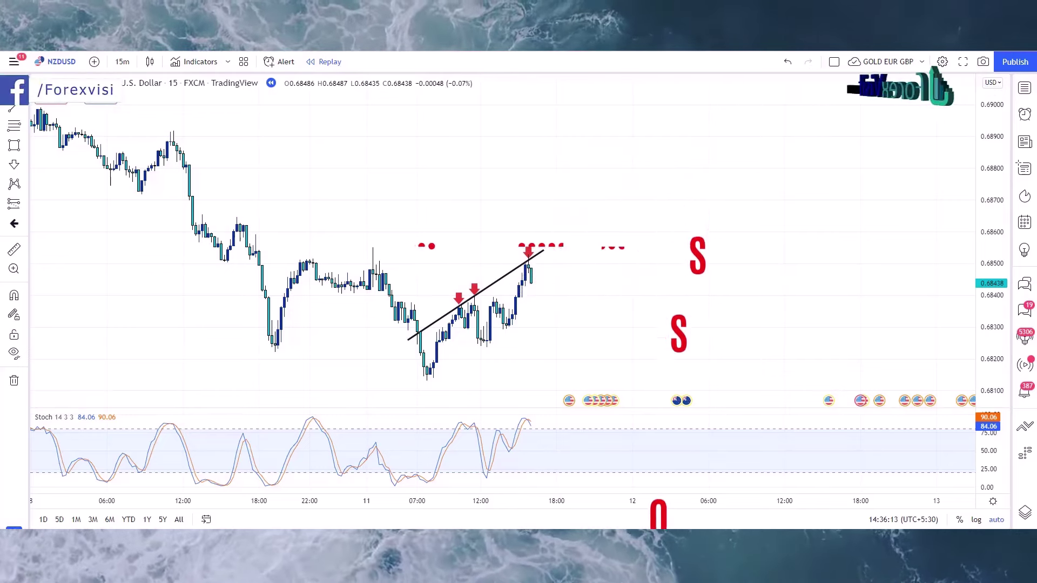
pyautogui.press('Print')
pyautogui.moveTo(300, 158); pyautogui.dragTo(688, 419)
pyautogui.moveTo(419, 331); pyautogui.dragTo(432, 381)
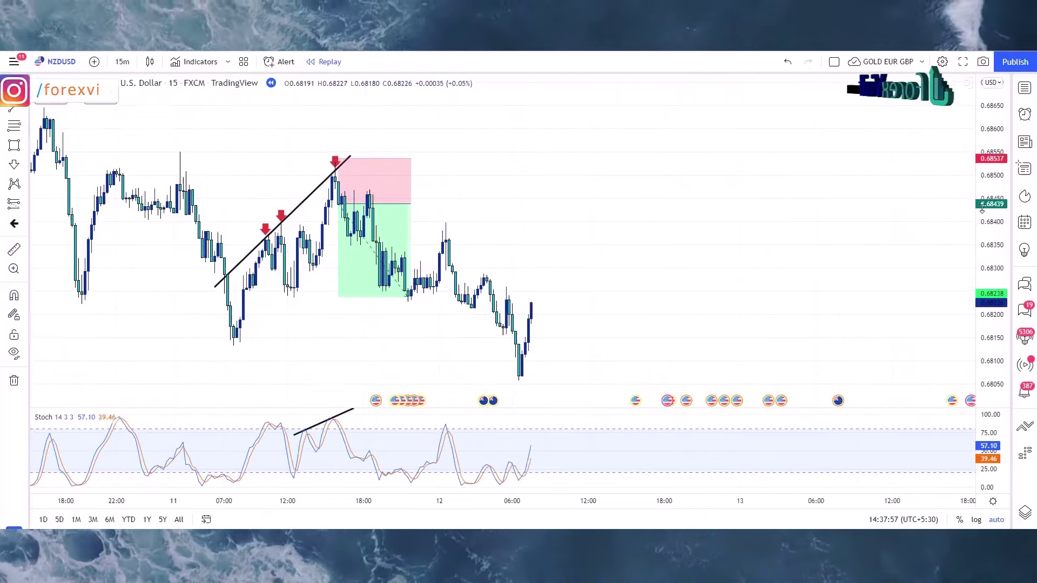
# - Draw two falling trend lines from the swing high to form the descending channel
pyautogui.moveTo(834, 281); pyautogui.dragTo(845, 258)
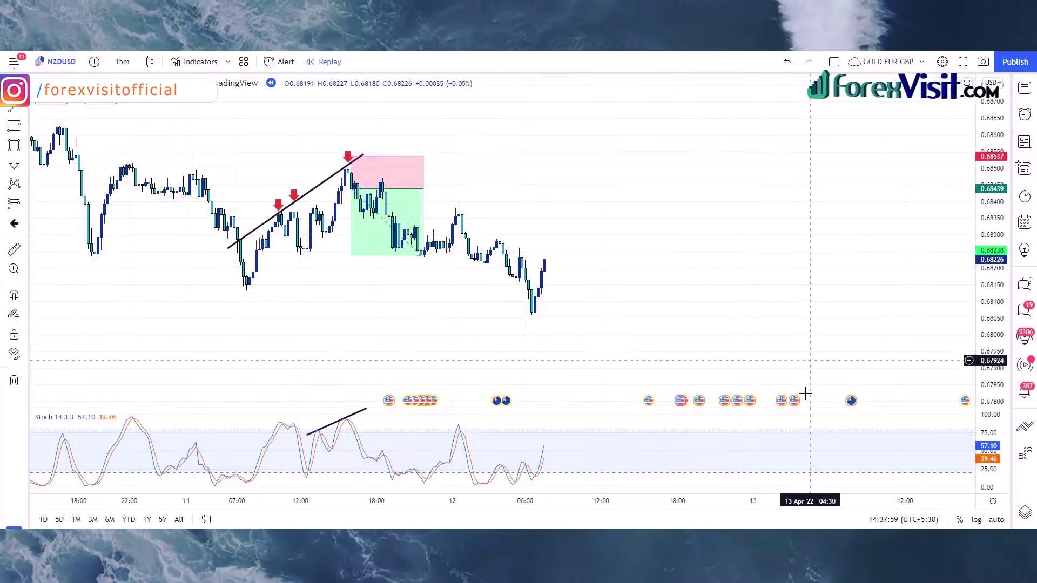
pyautogui.click(347, 157)
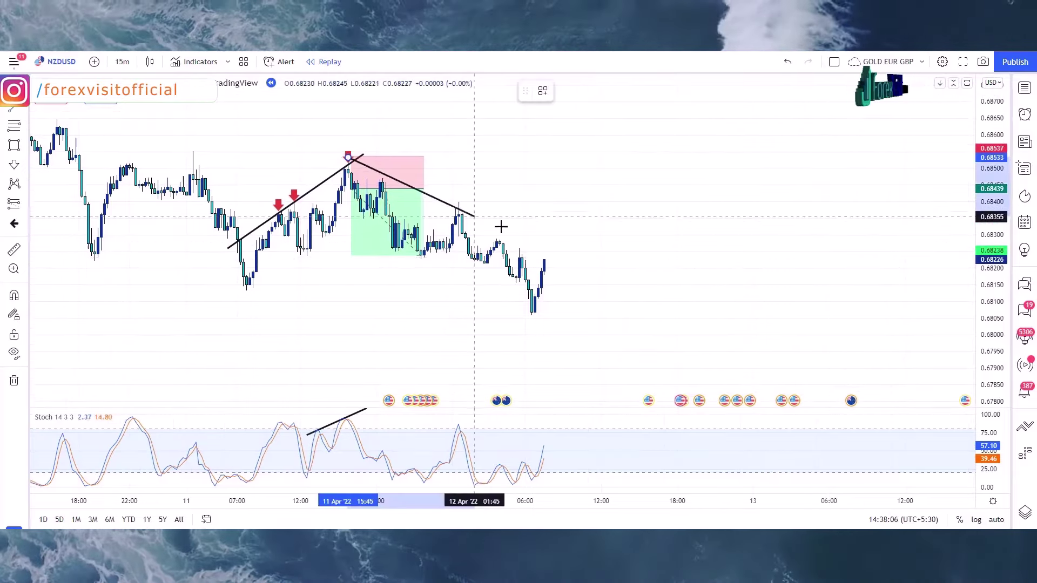
pyautogui.click(652, 321)
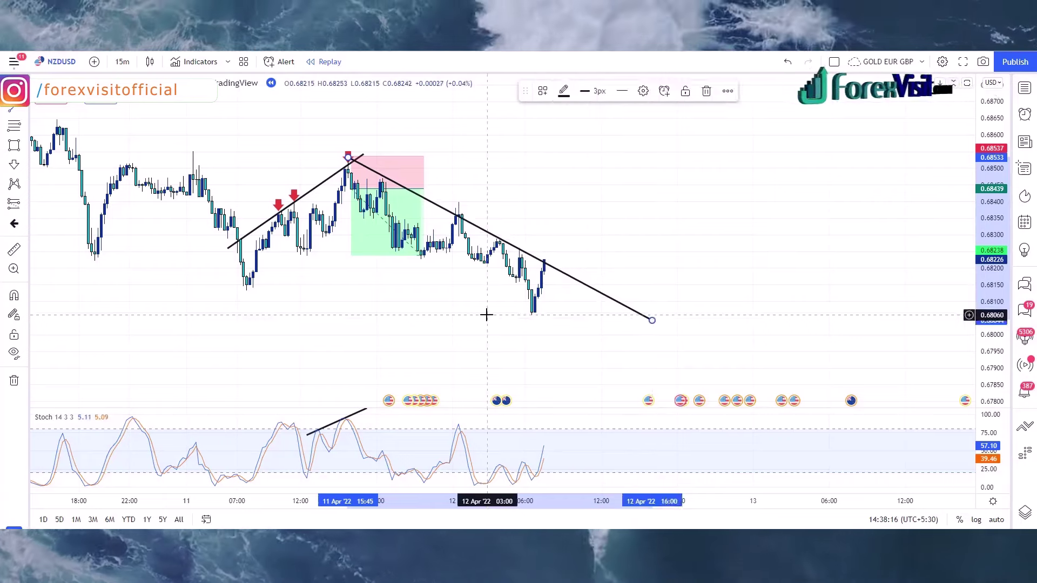
pyautogui.click(335, 224)
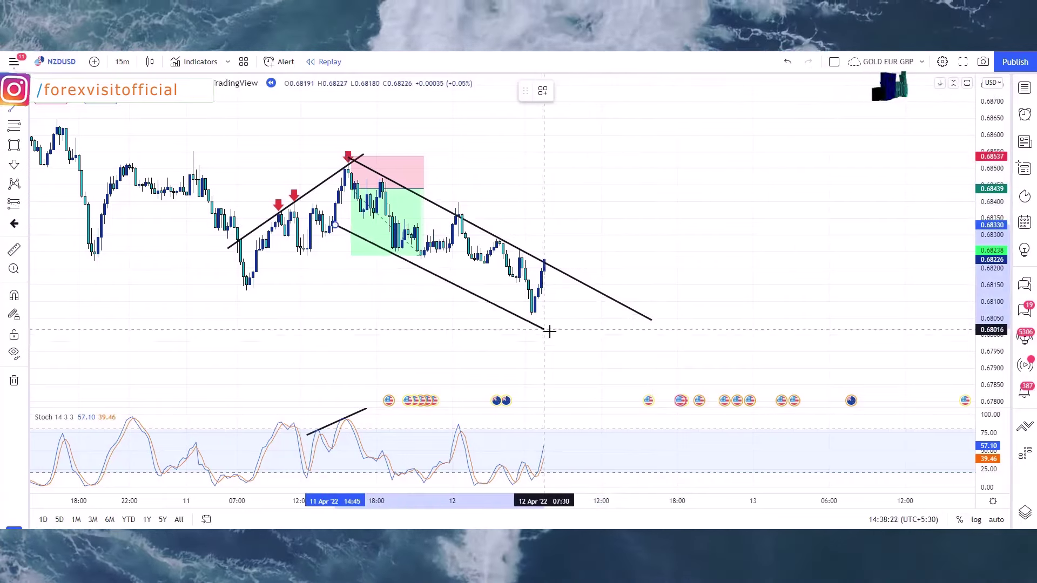
pyautogui.click(588, 339)
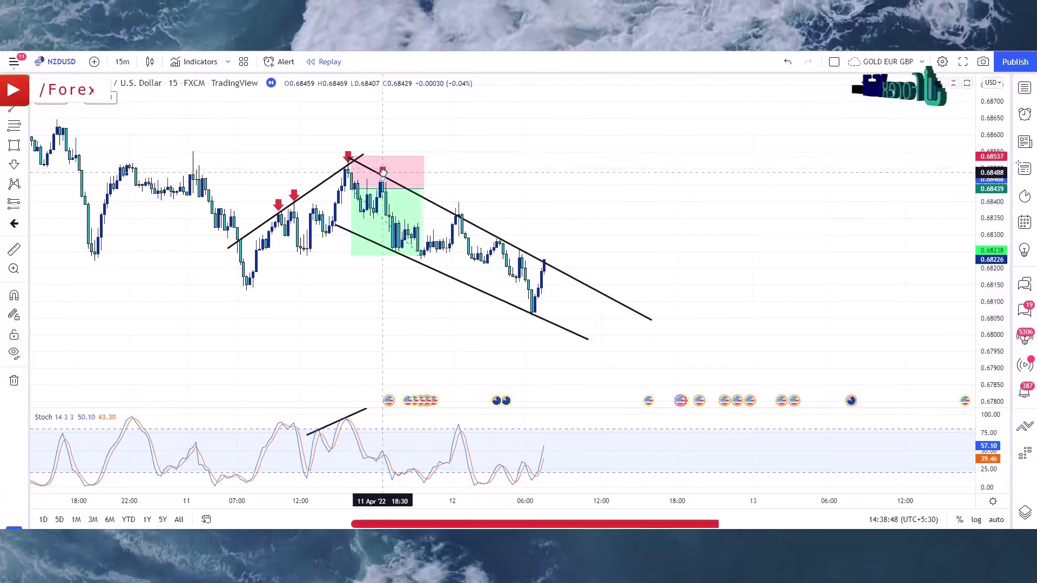
# - Place red down arrows on three touches of the upper channel line
pyautogui.click(461, 207)
pyautogui.click(502, 232)
pyautogui.click(524, 242)
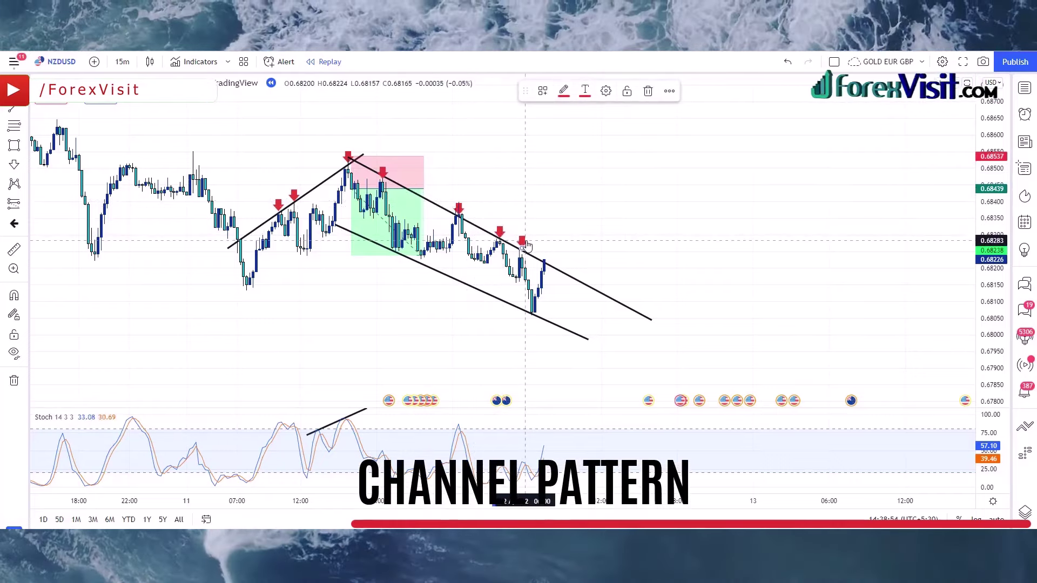
pyautogui.press('Escape')
# - Place green up arrows on the lower channel touches and the channel low
pyautogui.click(392, 256)
pyautogui.click(421, 266)
pyautogui.click(532, 315)
pyautogui.press('Escape')
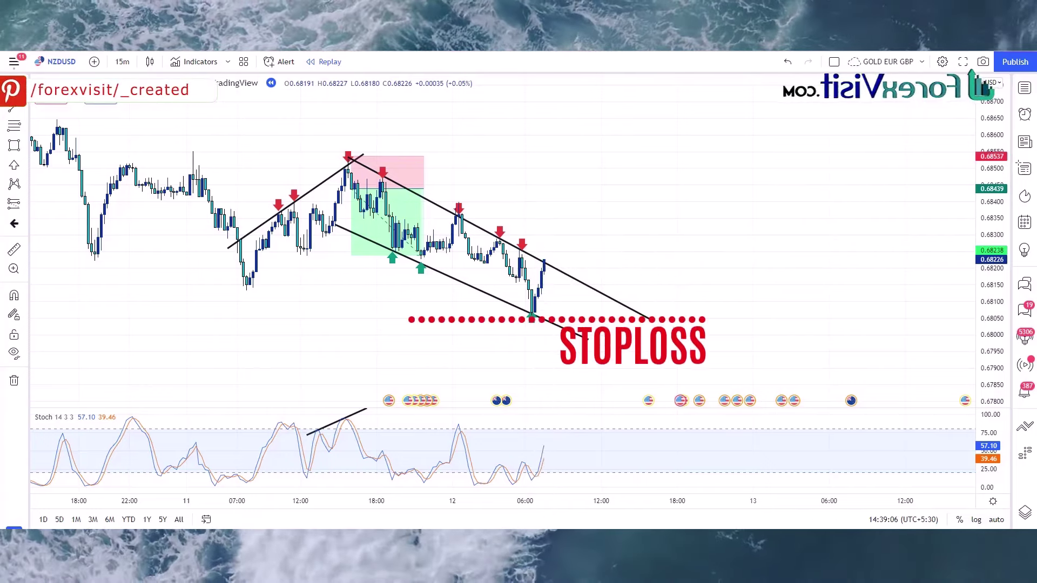
# - Capture a chart region and sketch the red zigzag price path and an upward arrow from the low
pyautogui.press('Print')
pyautogui.moveTo(277, 123)
pyautogui.mouseDown()
pyautogui.moveTo(456, 255)
pyautogui.moveTo(735, 385)
pyautogui.mouseUp()
pyautogui.moveTo(324, 235)
pyautogui.mouseDown()
pyautogui.moveTo(346, 163)
pyautogui.moveTo(394, 249)
pyautogui.moveTo(457, 219)
pyautogui.mouseUp()
pyautogui.moveTo(532, 320); pyautogui.dragTo(578, 209)
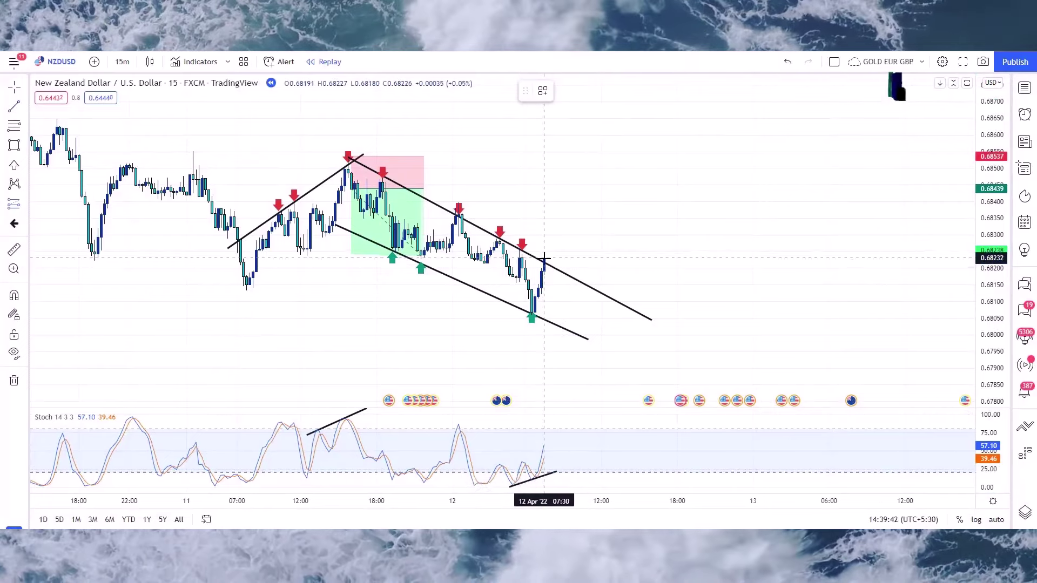
# - Place a long position at the breakout candle with stop 0.68055 and target 0.68572
pyautogui.click(544, 260)
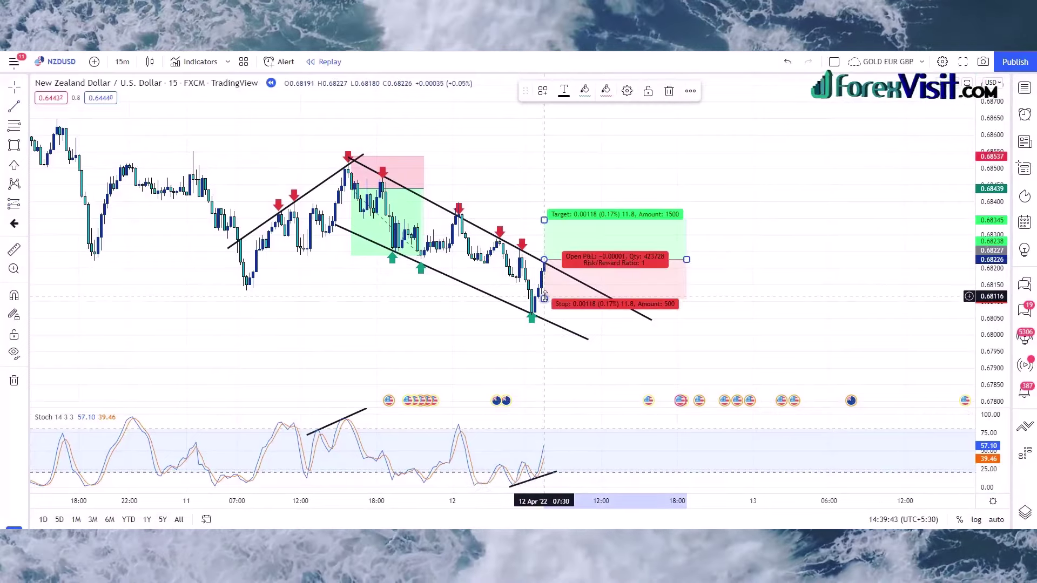
pyautogui.moveTo(544, 298); pyautogui.dragTo(545, 316)
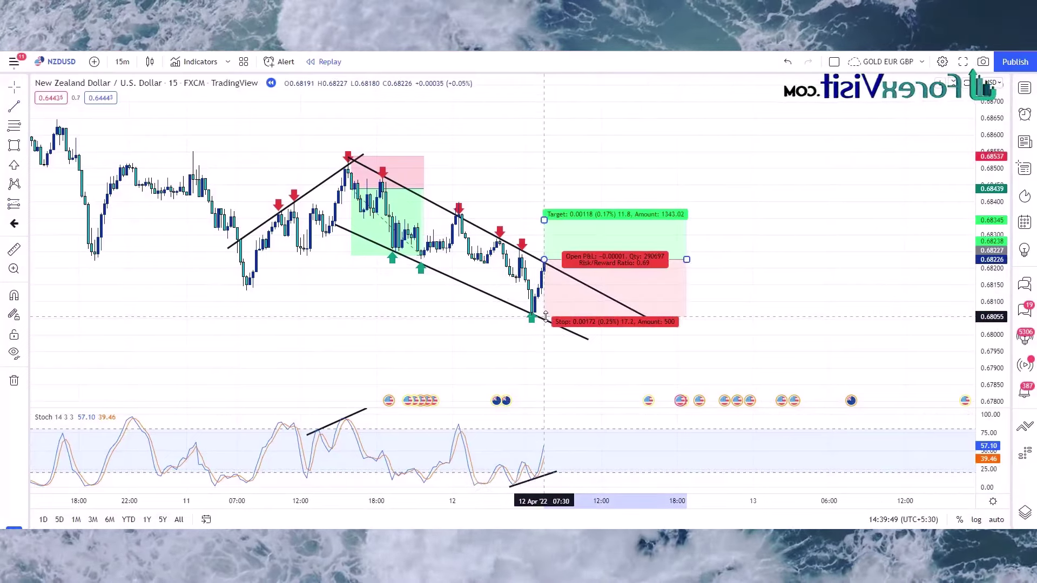
pyautogui.moveTo(556, 218); pyautogui.dragTo(557, 145)
pyautogui.click(497, 135)
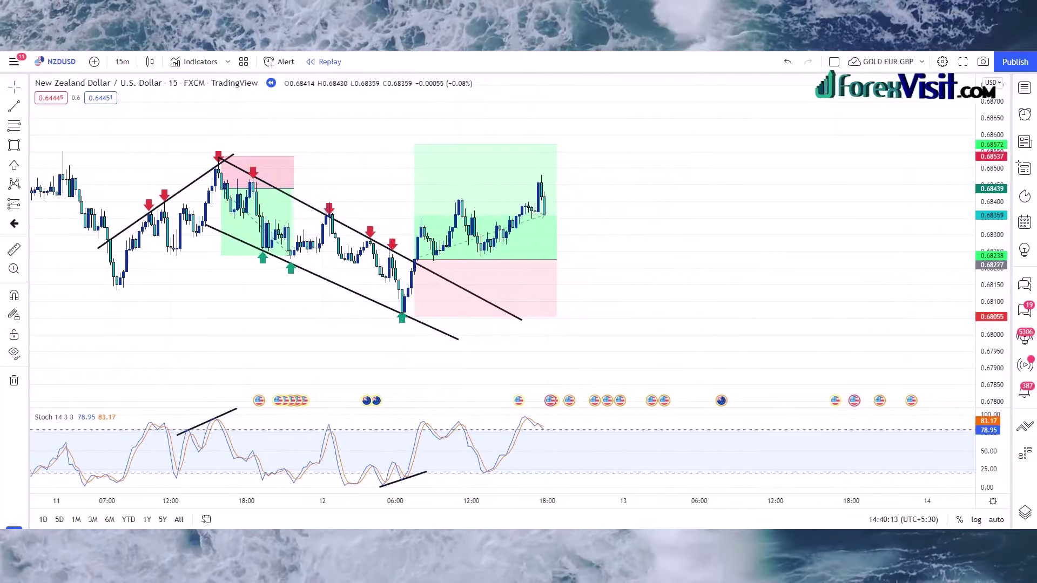
# - Draw a rising trendline under the rally from the breakout and mark a touch with a red arrow
pyautogui.moveTo(983, 141); pyautogui.dragTo(967, 236)
pyautogui.moveTo(881, 242); pyautogui.dragTo(844, 285)
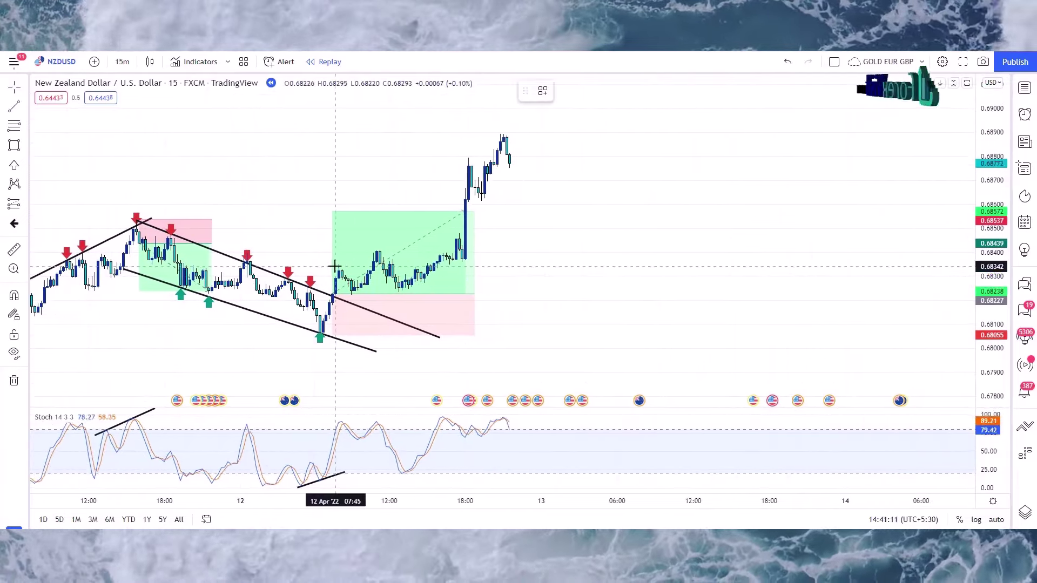
pyautogui.moveTo(320, 278); pyautogui.dragTo(518, 120)
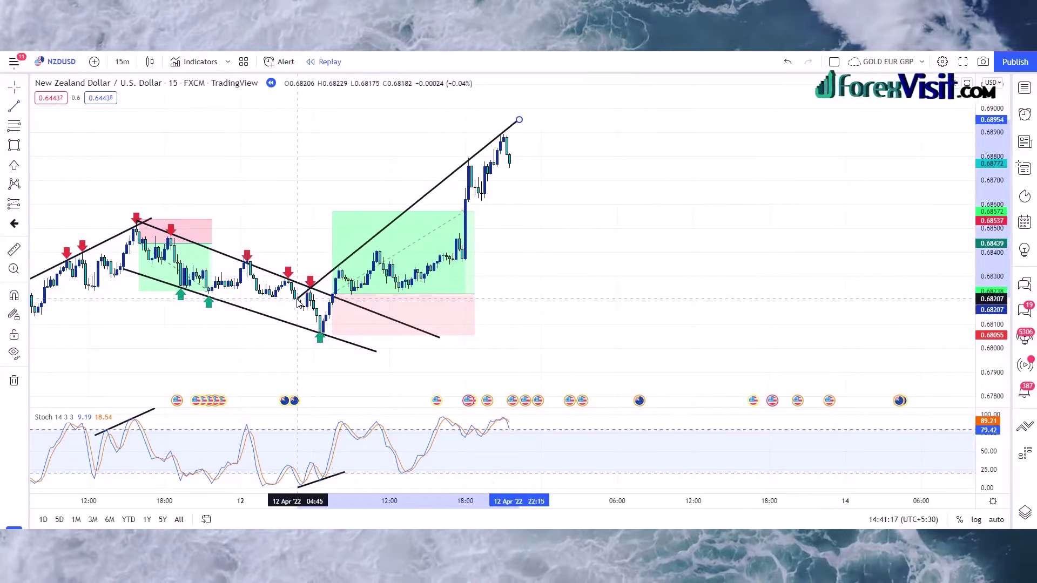
pyautogui.moveTo(299, 302); pyautogui.dragTo(294, 299)
pyautogui.click(337, 261)
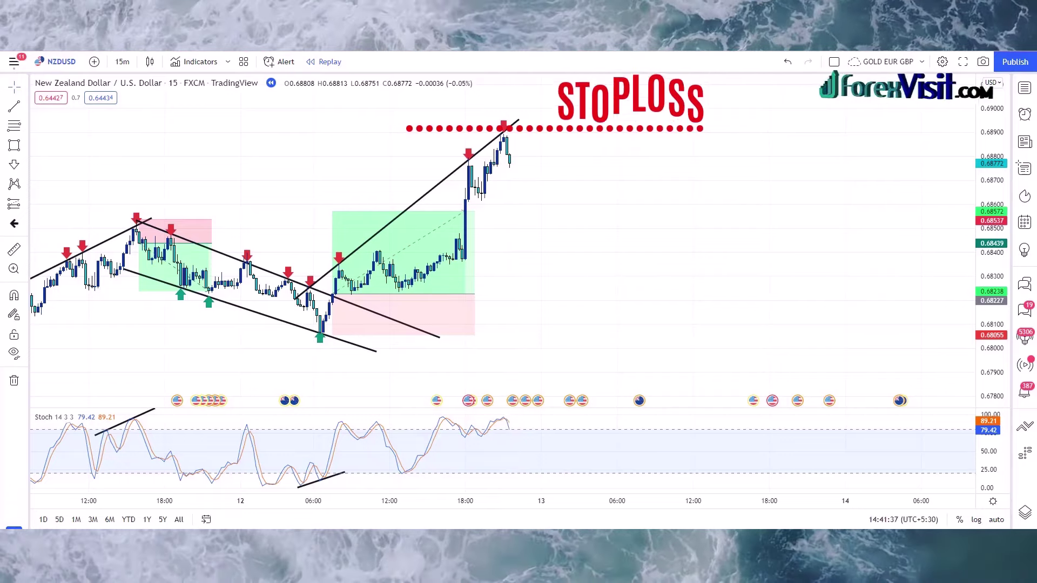
pyautogui.press('Print')
# - Capture a chart region and sketch a red upward arrow, zigzag path and line down from the peak
pyautogui.moveTo(254, 92); pyautogui.dragTo(714, 383)
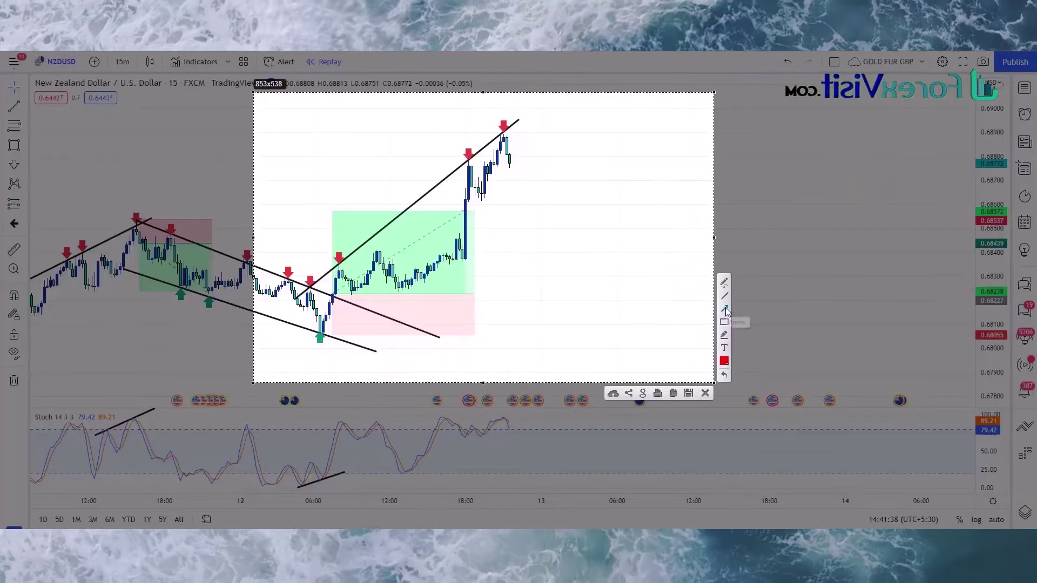
pyautogui.moveTo(322, 333); pyautogui.dragTo(339, 261)
pyautogui.moveTo(355, 294); pyautogui.dragTo(351, 292)
pyautogui.moveTo(352, 292); pyautogui.dragTo(374, 245)
pyautogui.moveTo(374, 246); pyautogui.dragTo(400, 294)
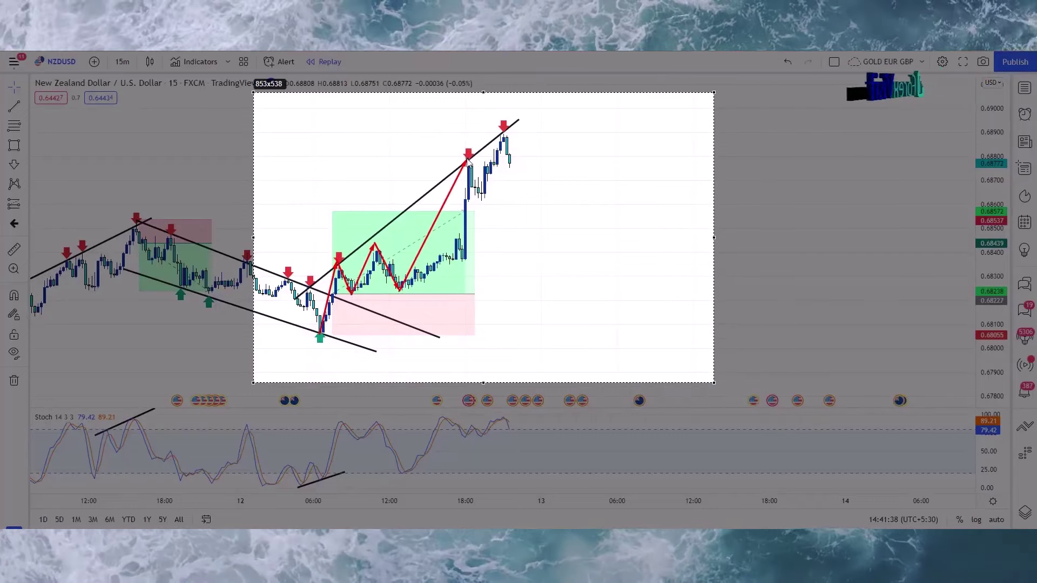
pyautogui.moveTo(503, 140); pyautogui.dragTo(518, 209)
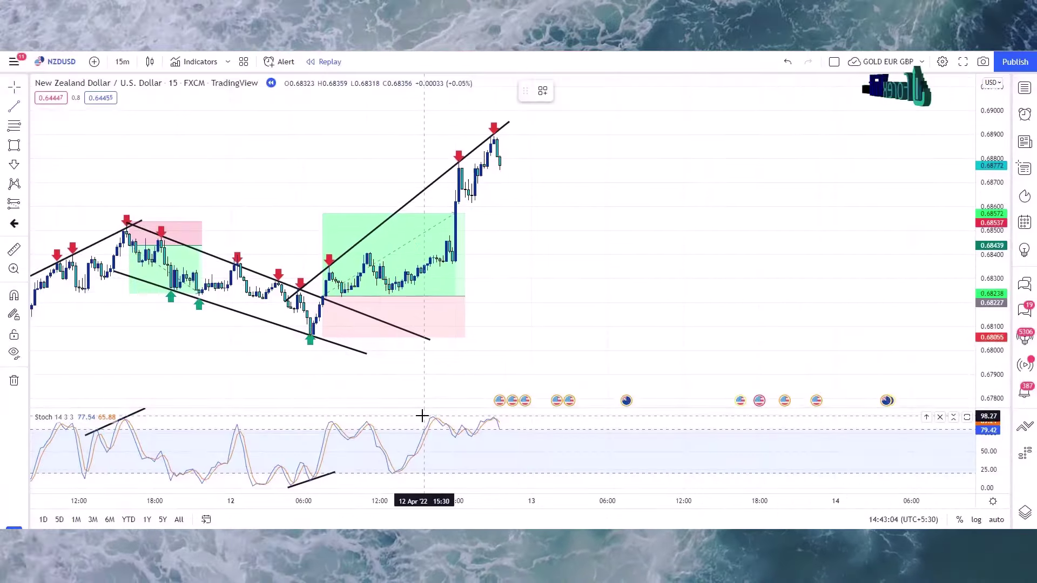
# - Finish the flat Stoch-top line and place a short position at the peak, entry 0.68771, stop 0.68925
pyautogui.click(513, 416)
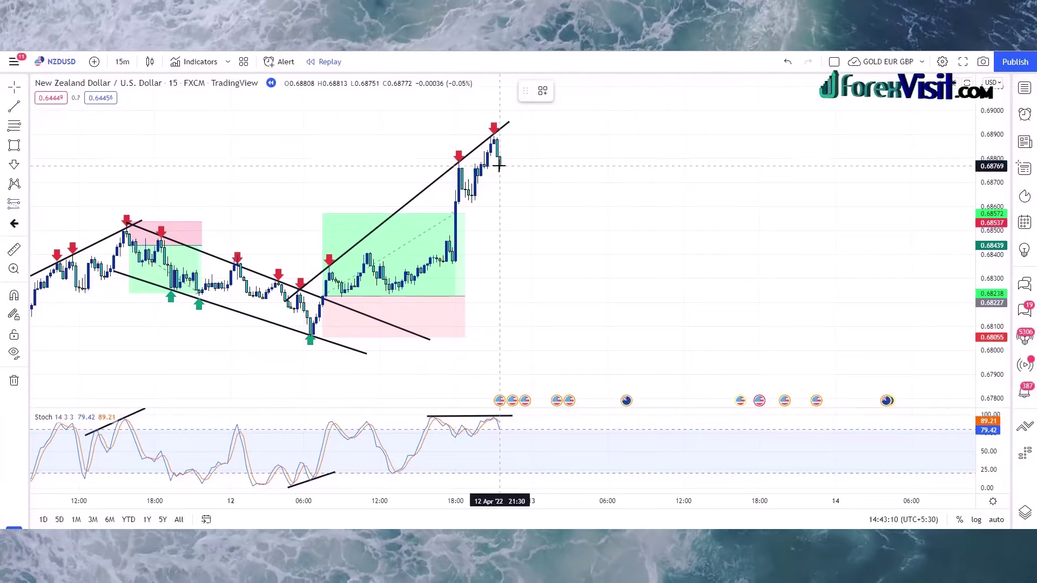
pyautogui.click(505, 129)
pyautogui.moveTo(500, 205); pyautogui.dragTo(502, 238)
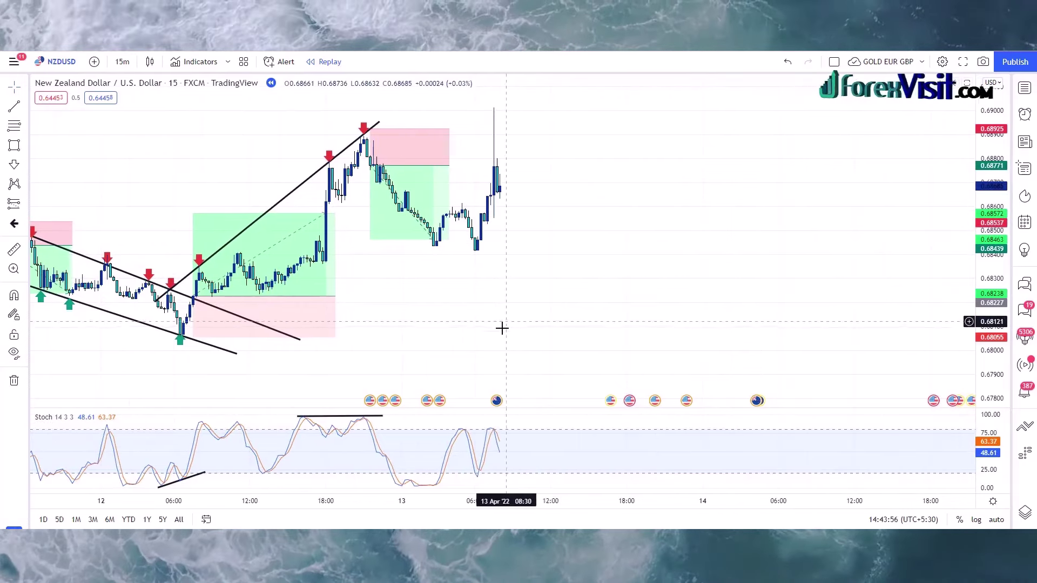
pyautogui.scroll(-5, 509, 320)
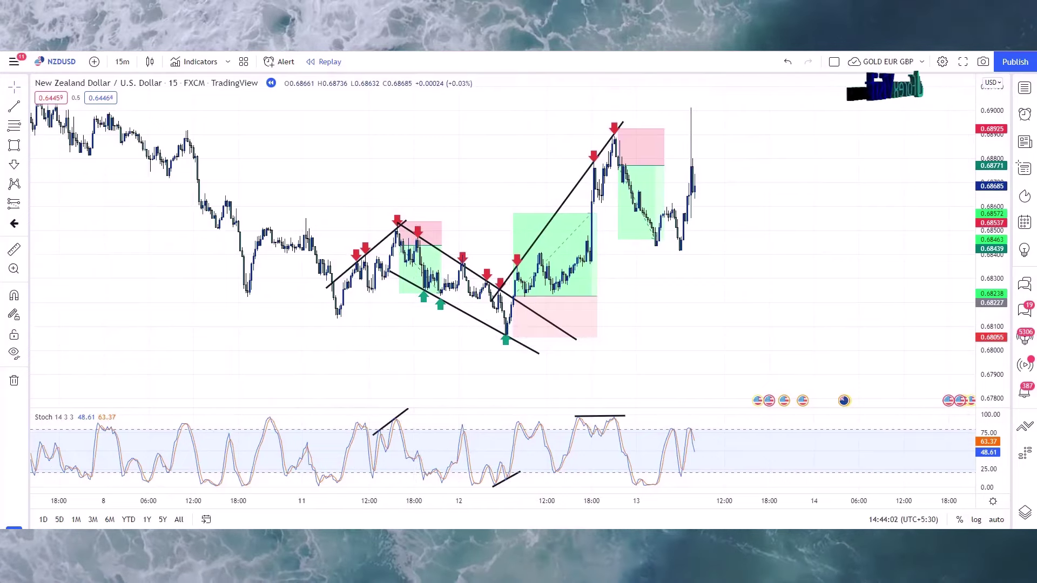
# - Add a horizontal line at 0.68897 with a yellow resistance-zone rectangle along it
pyautogui.click(502, 135)
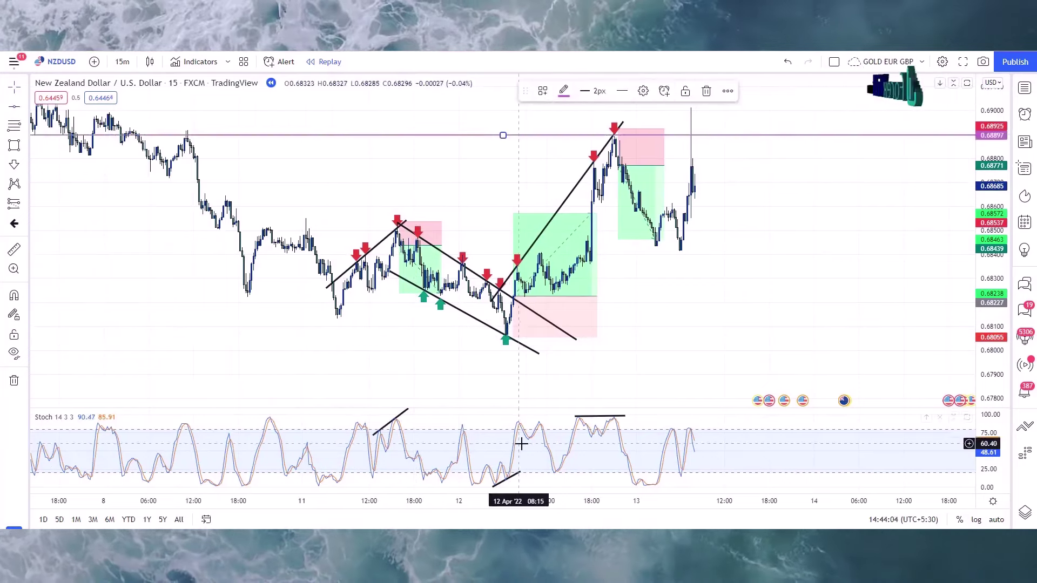
pyautogui.hotkey('alt', 'shift', 'r')
pyautogui.moveTo(122, 128); pyautogui.dragTo(845, 135)
# - Mark the wick piercing resistance with a red down arrow and place a short at the last candle
pyautogui.scroll(4, 687, 307)
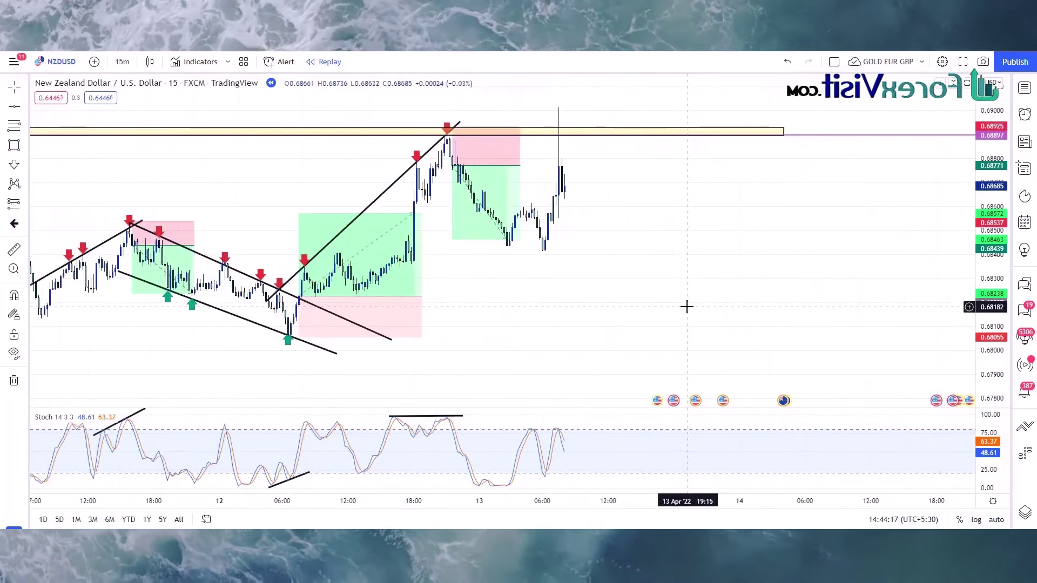
pyautogui.moveTo(574, 292); pyautogui.dragTo(609, 297)
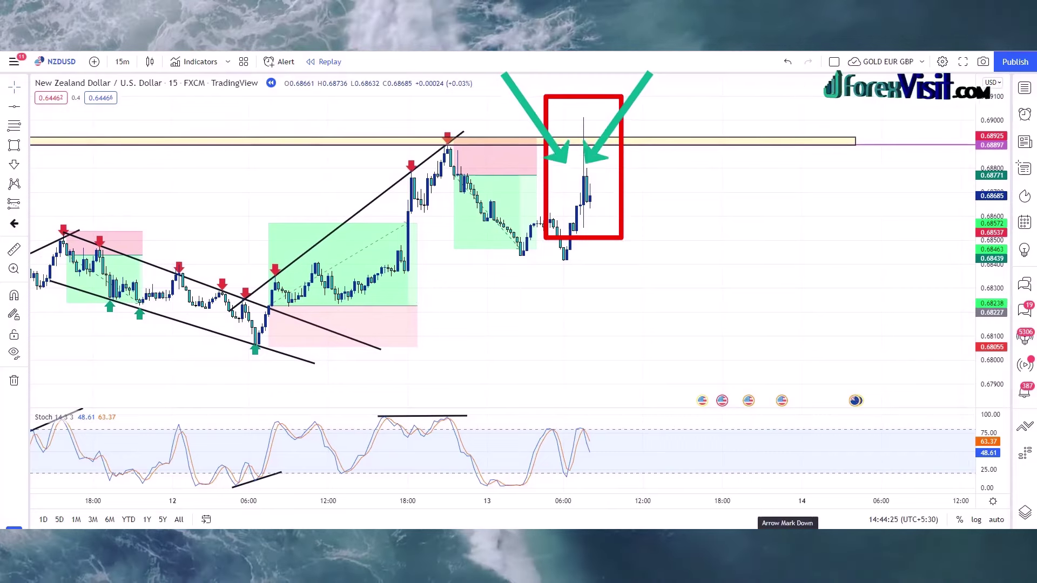
pyautogui.click(583, 133)
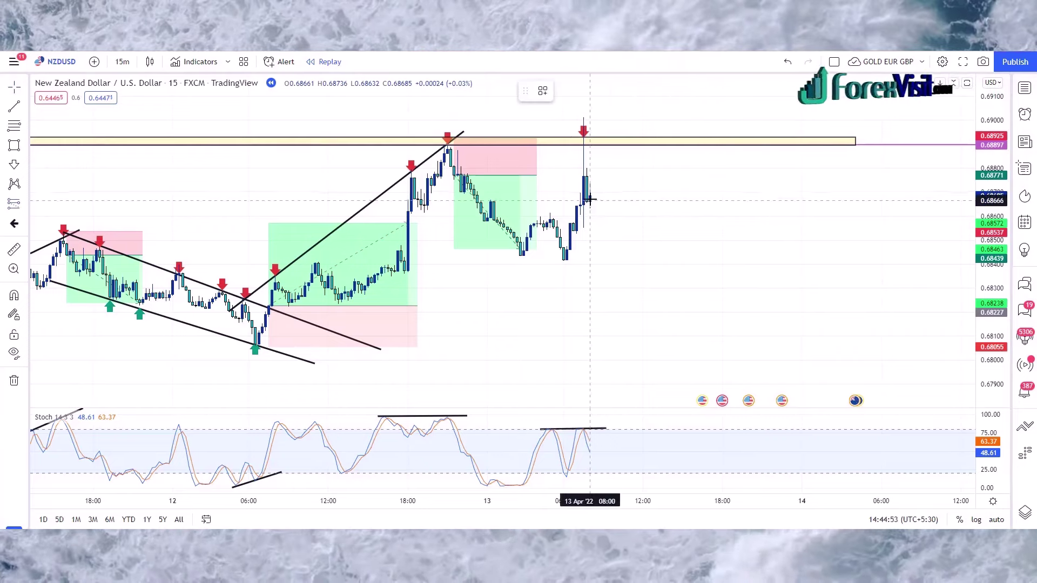
pyautogui.click(589, 195)
# - Set the second short's stop at 0.69017 and target near 0.68011, then check its 2.04 risk/reward result
pyautogui.moveTo(594, 139); pyautogui.dragTo(594, 116)
pyautogui.moveTo(589, 241); pyautogui.dragTo(586, 359)
pyautogui.click(537, 271)
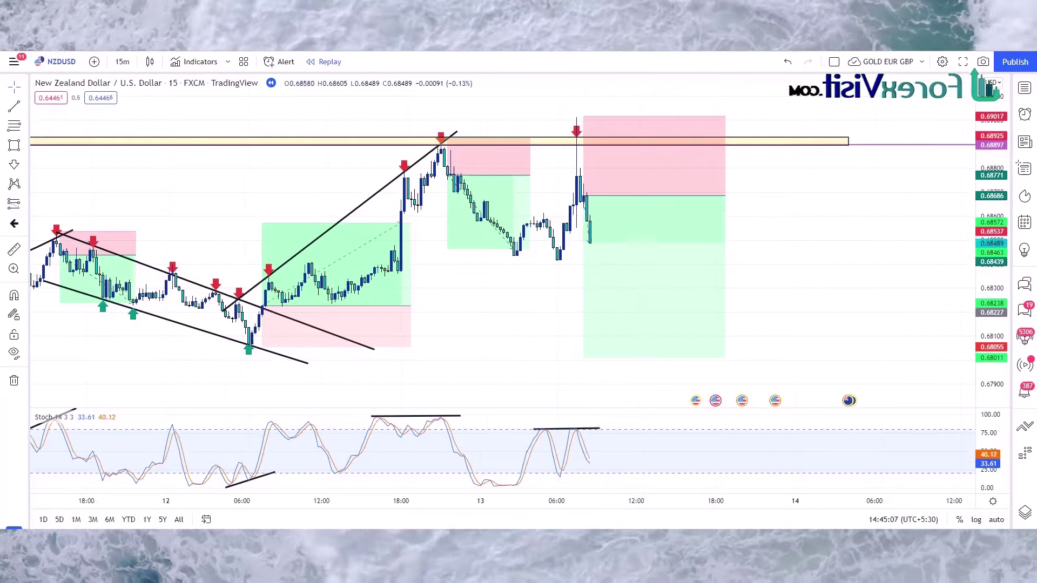
pyautogui.click(594, 205)
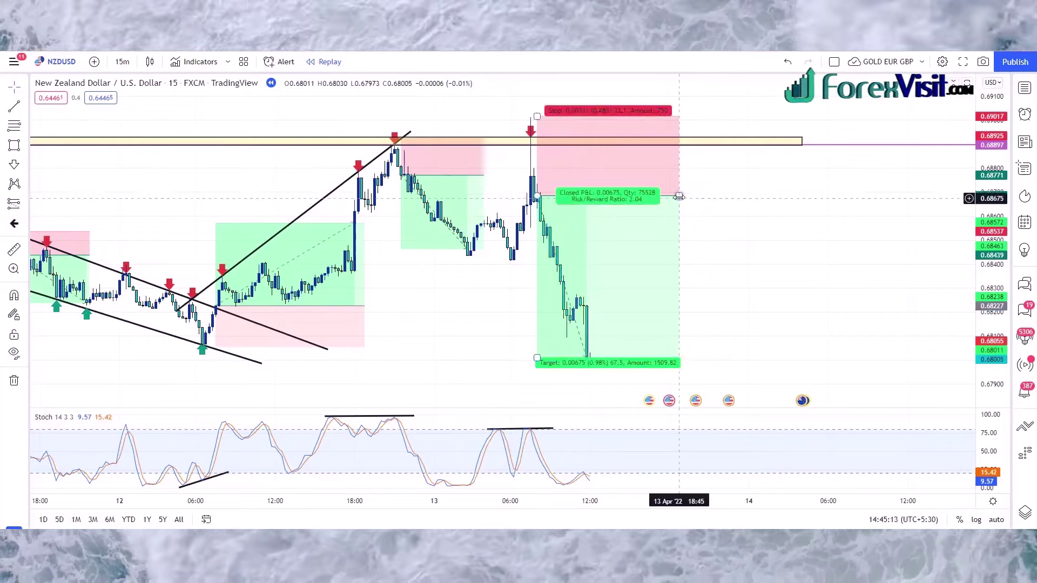